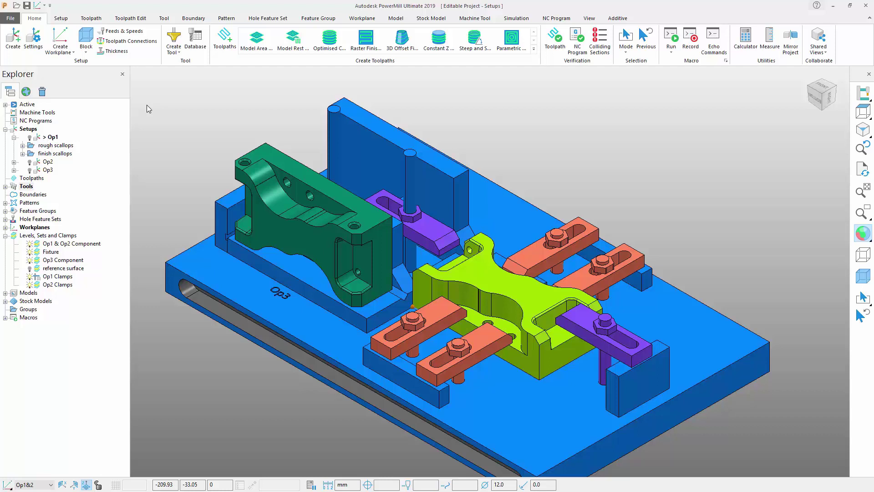
- Show the Setup ribbon commands and check the active setup (Op1) and NC Program dropdowns
{"action": "left_click", "coordinate": [60, 19]}
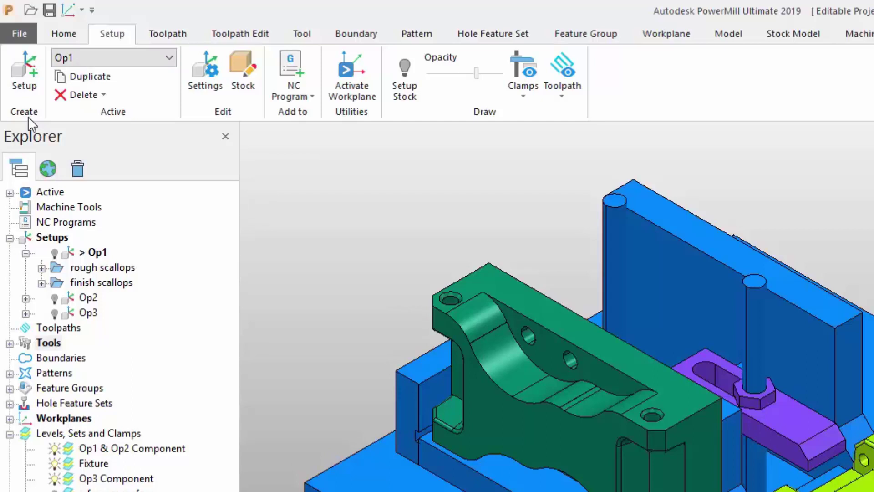
{"action": "left_click", "coordinate": [160, 61]}
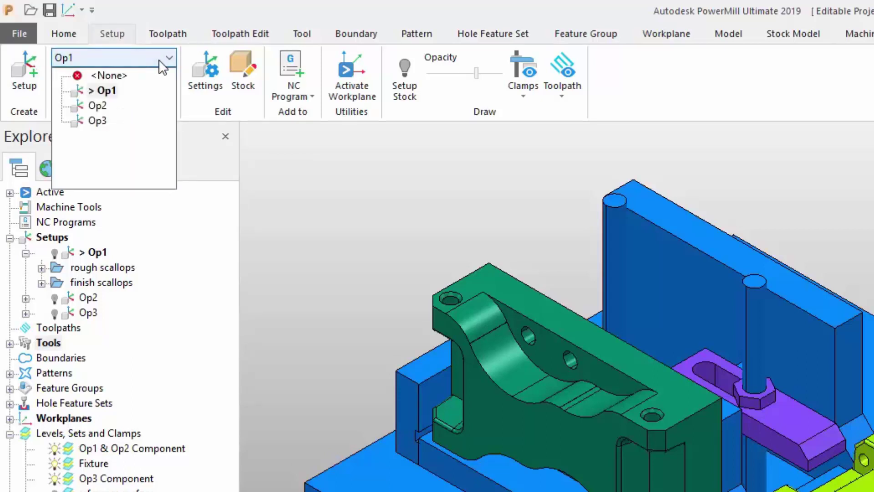
{"action": "left_click", "coordinate": [161, 62]}
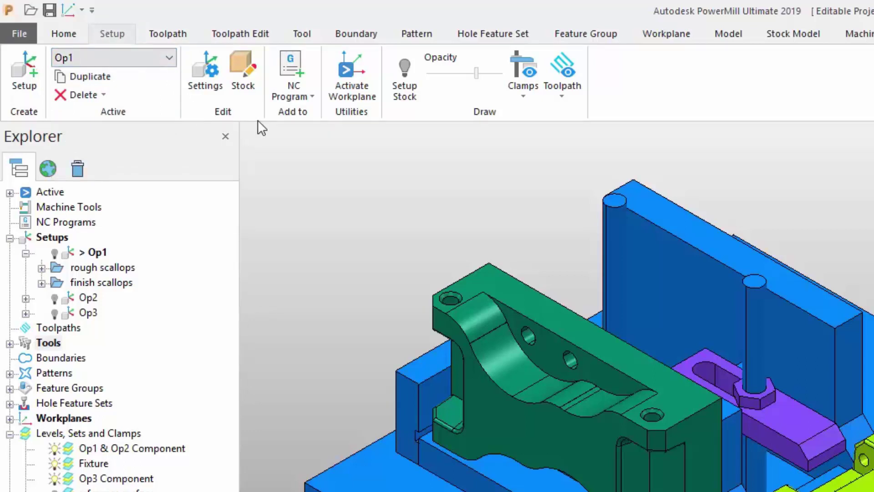
{"action": "left_click", "coordinate": [313, 98]}
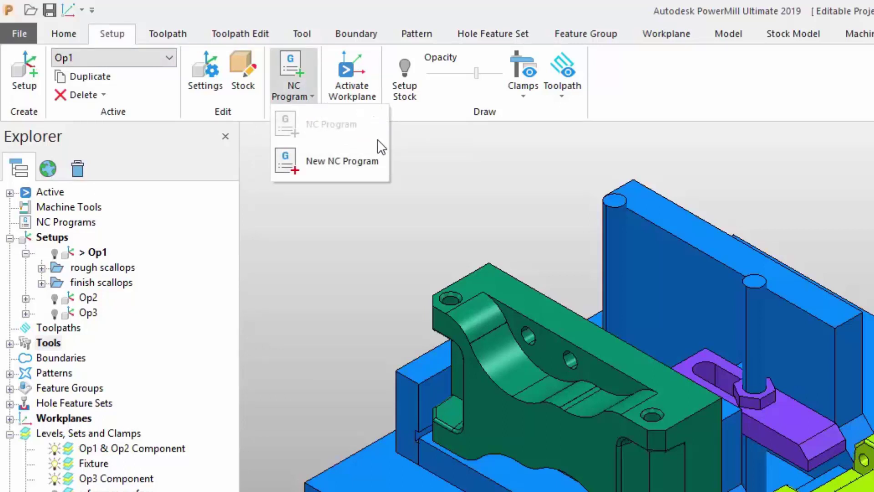
{"action": "left_click", "coordinate": [424, 120]}
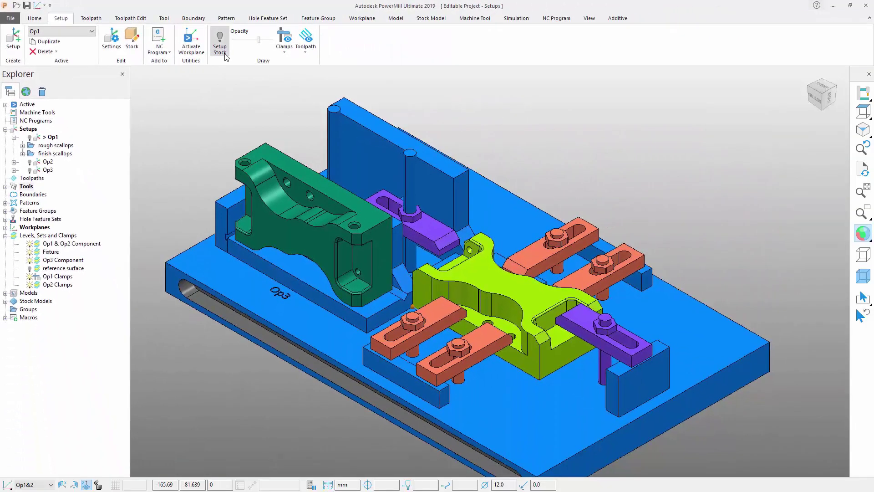
{"action": "left_click", "coordinate": [220, 44]}
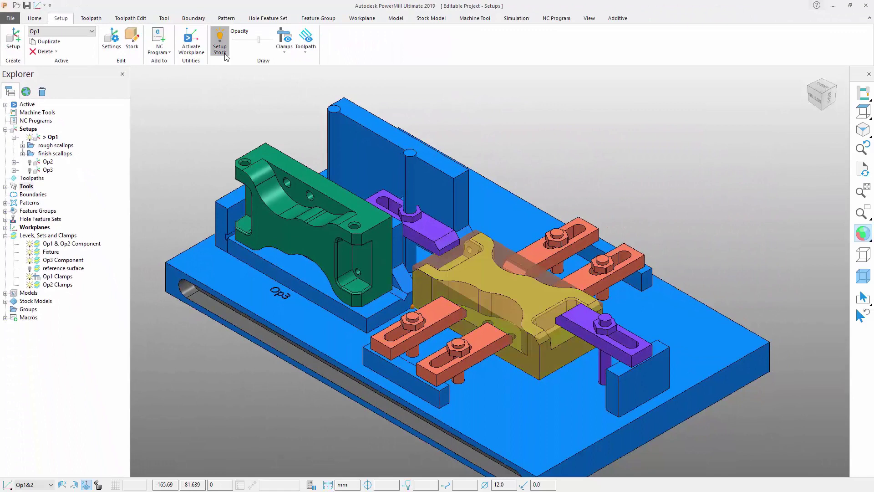
{"action": "left_click", "coordinate": [225, 54]}
{"action": "left_click", "coordinate": [225, 54]}
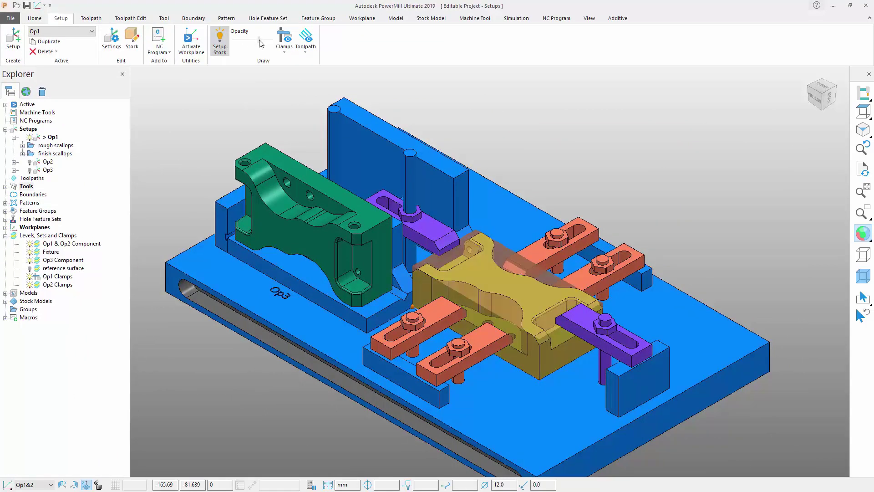
{"action": "left_click_drag", "start_coordinate": [261, 44], "coordinate": [256, 41]}
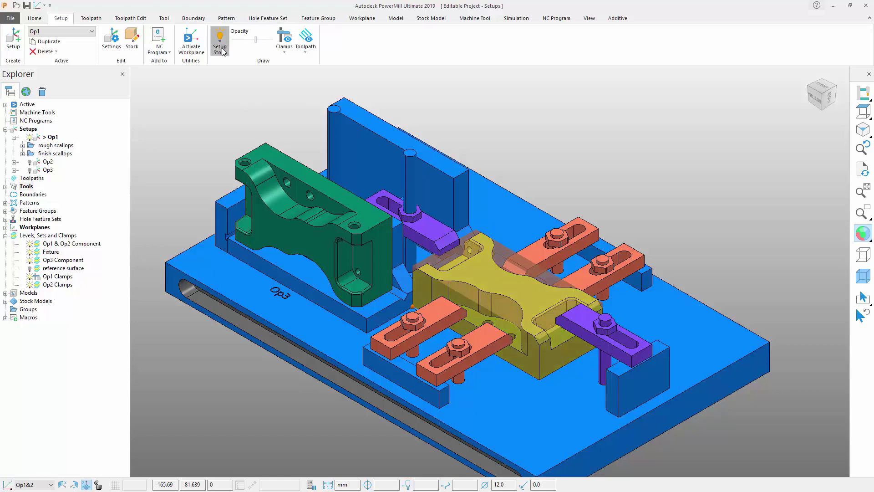
{"action": "left_click", "coordinate": [221, 45]}
{"action": "left_click", "coordinate": [283, 50]}
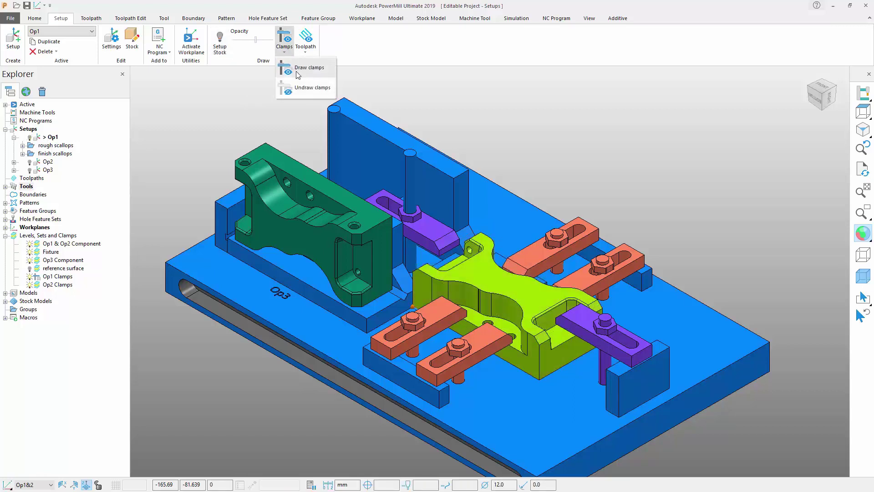
{"action": "left_click", "coordinate": [300, 87]}
{"action": "left_click", "coordinate": [284, 48]}
{"action": "left_click", "coordinate": [294, 66]}
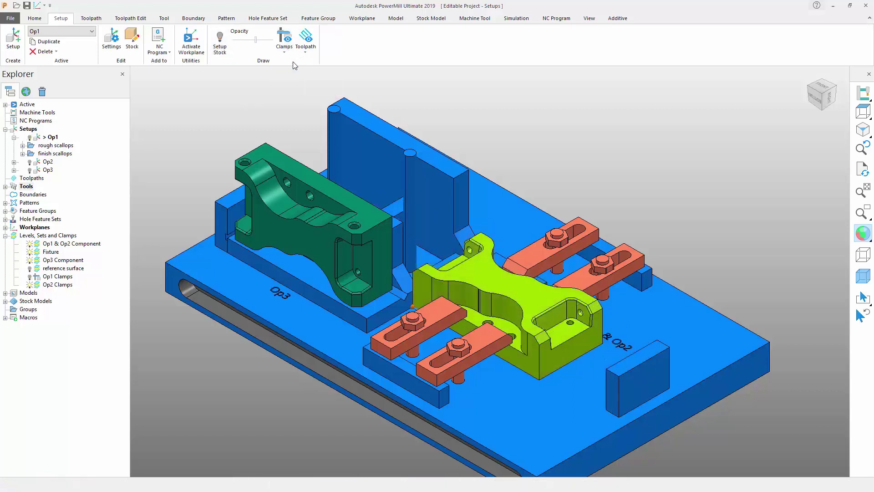
{"action": "left_click", "coordinate": [305, 49]}
{"action": "left_click", "coordinate": [313, 68]}
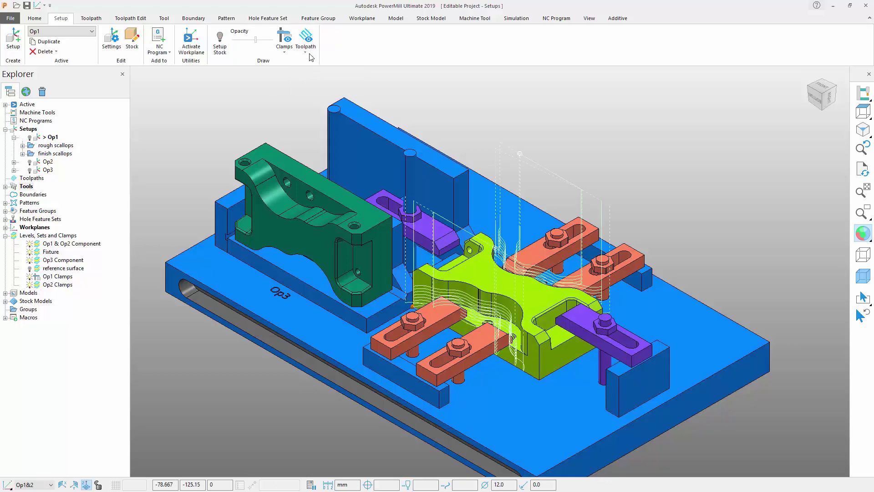
{"action": "left_click", "coordinate": [305, 51]}
{"action": "left_click", "coordinate": [314, 89]}
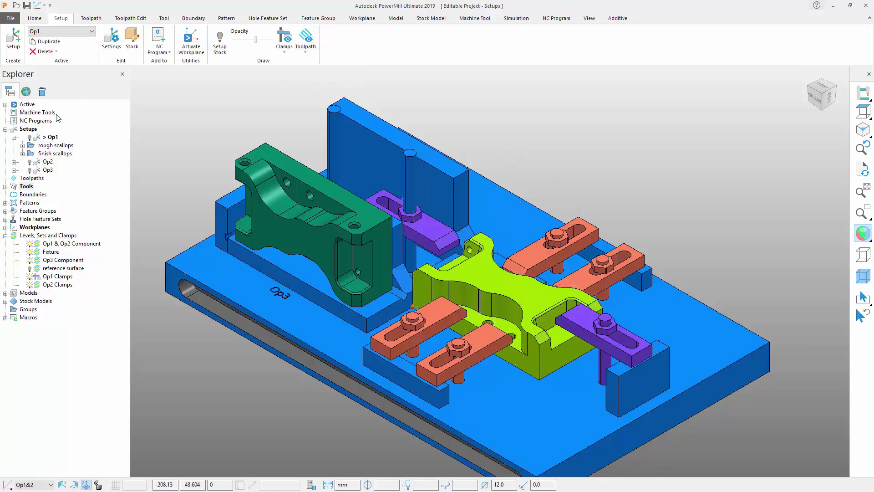
- Open Op1's setup settings and browse its Stock, Toolpaths, Notes and Clamps pages
{"action": "right_click", "coordinate": [50, 137]}
{"action": "left_click", "coordinate": [95, 178]}
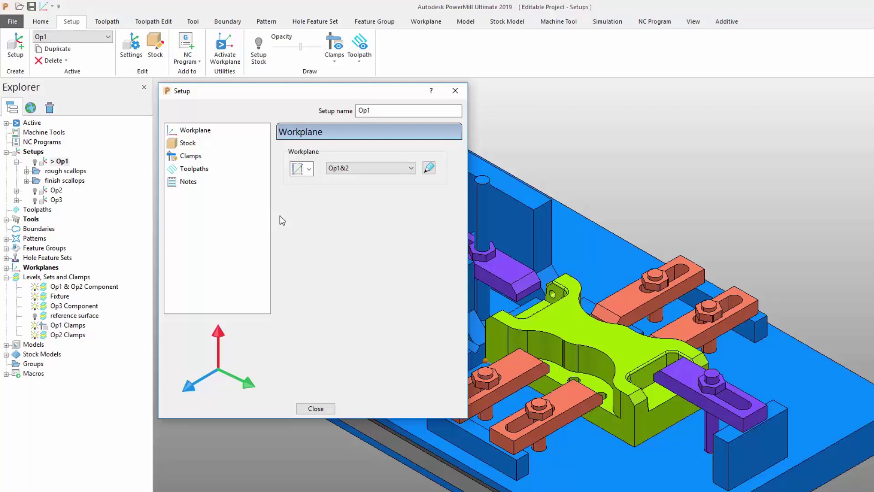
{"action": "left_click", "coordinate": [193, 142]}
{"action": "left_click", "coordinate": [194, 169]}
{"action": "left_click", "coordinate": [195, 182]}
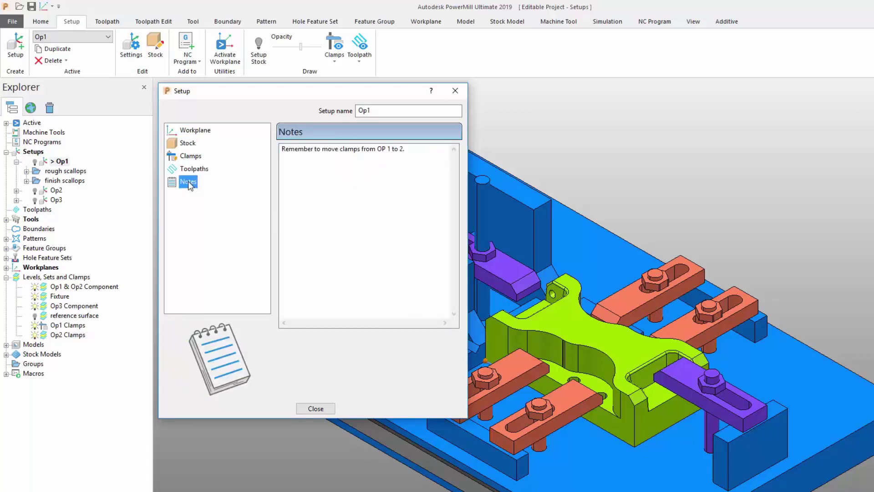
{"action": "left_click", "coordinate": [190, 159]}
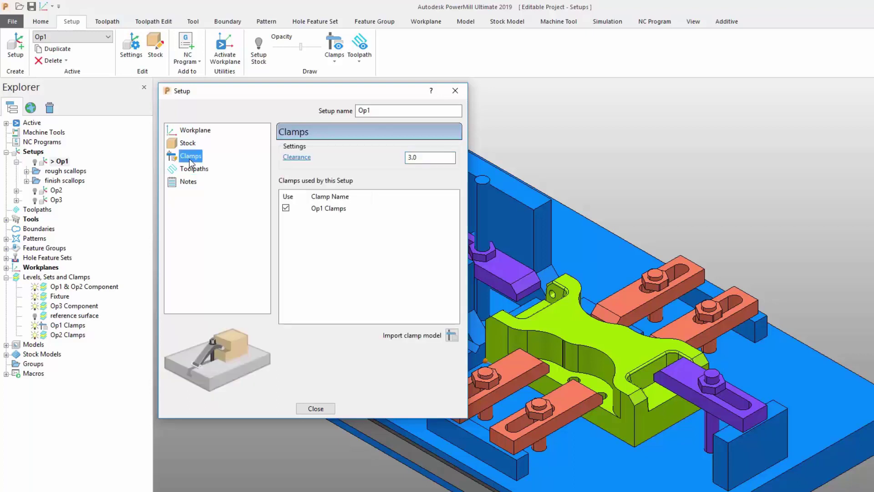
- Confirm Op1&2 as the setup's workplane on the Workplane page
{"action": "left_click", "coordinate": [195, 131]}
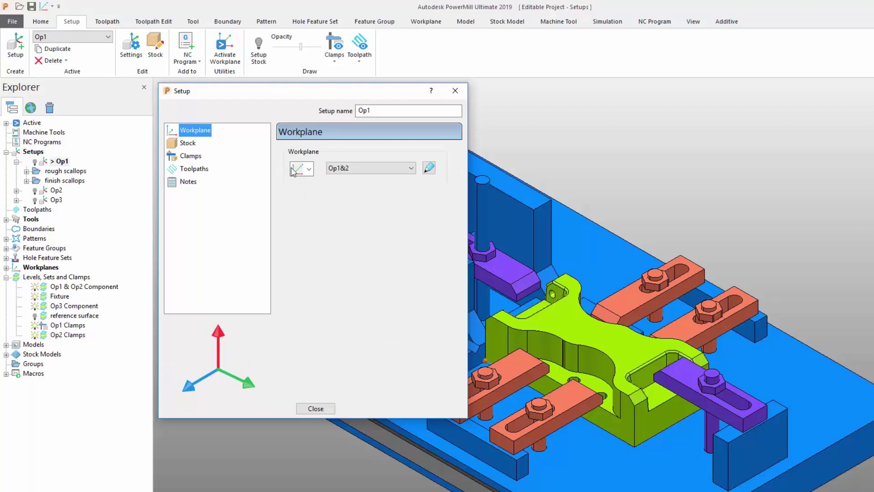
{"action": "left_click", "coordinate": [329, 170]}
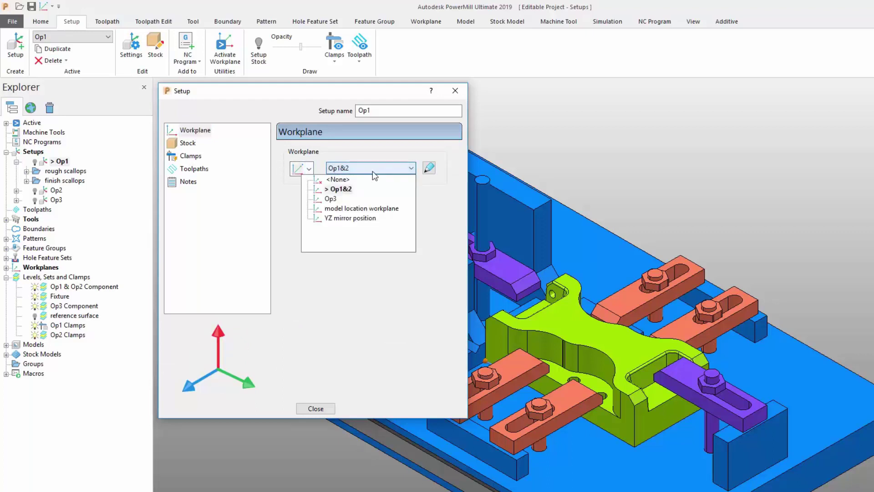
{"action": "left_click", "coordinate": [384, 172]}
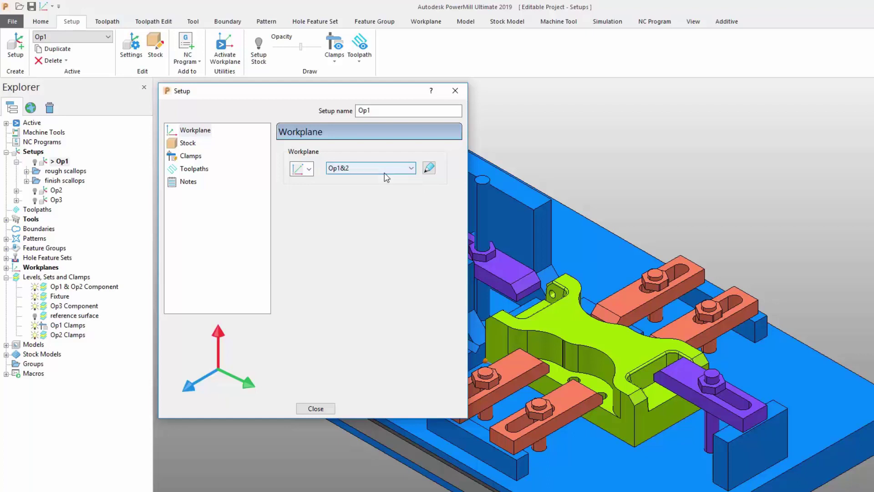
{"action": "left_click", "coordinate": [309, 169]}
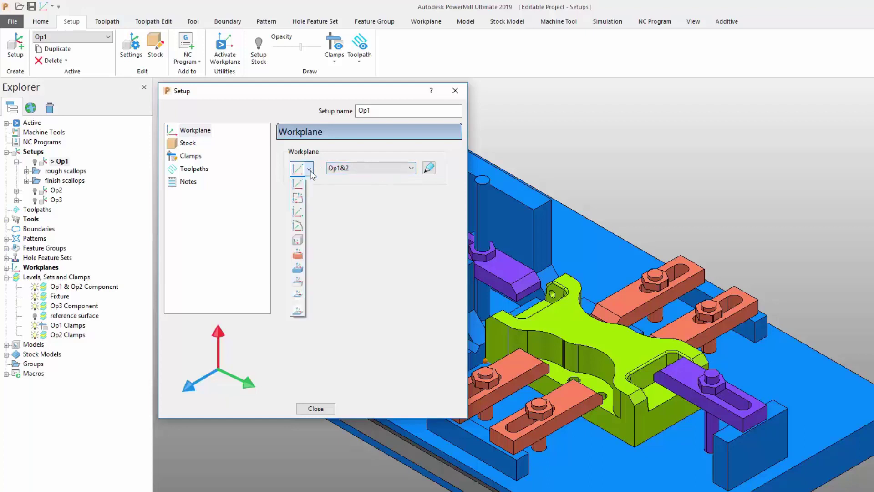
{"action": "left_click", "coordinate": [310, 171]}
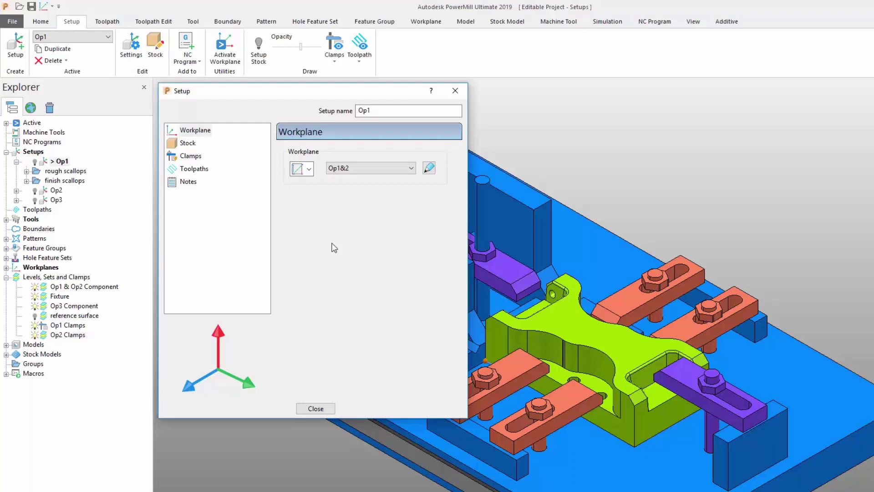
- Keep Op1's stock defined as a Box on a Named Workplane
{"action": "left_click", "coordinate": [187, 143]}
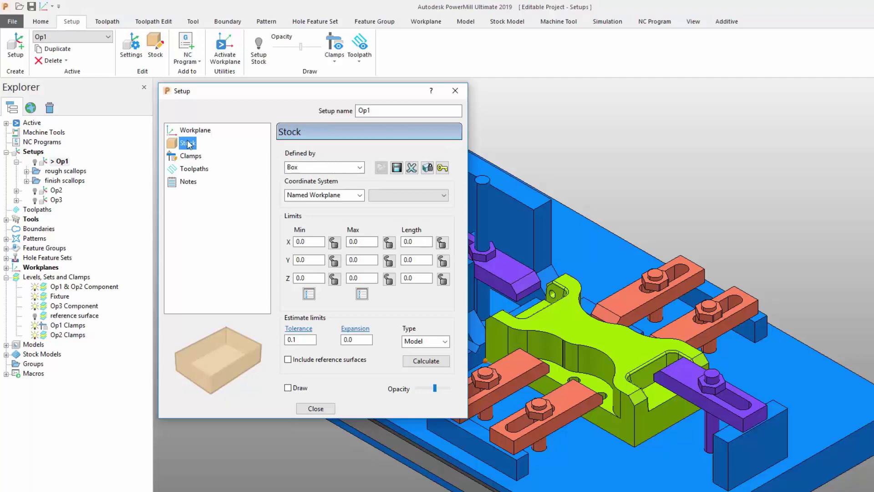
{"action": "left_click", "coordinate": [360, 168]}
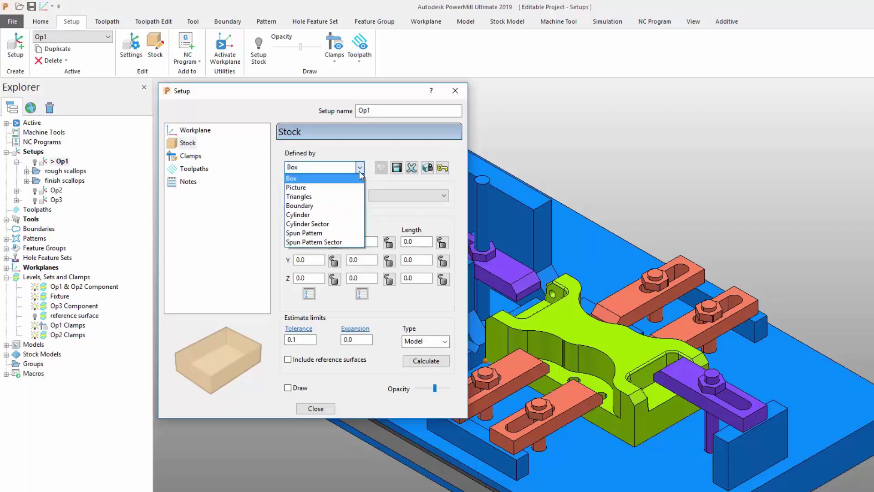
{"action": "left_click", "coordinate": [359, 172]}
{"action": "left_click", "coordinate": [362, 195]}
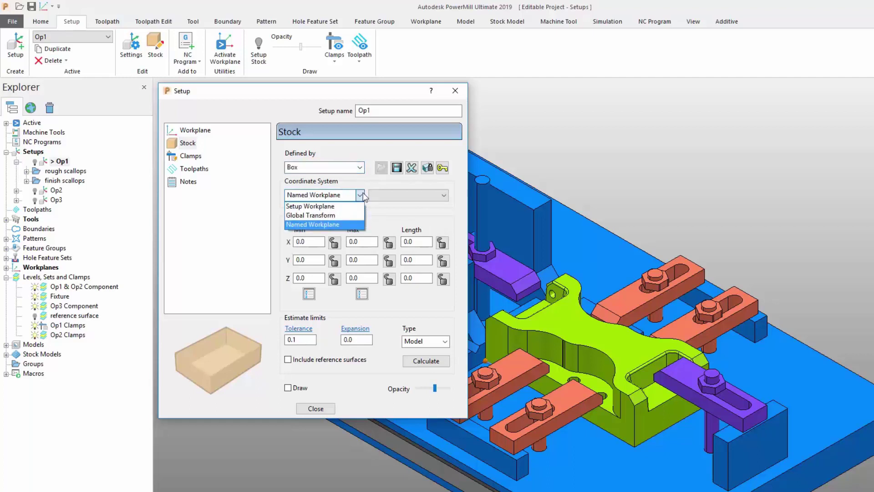
{"action": "left_click", "coordinate": [360, 194]}
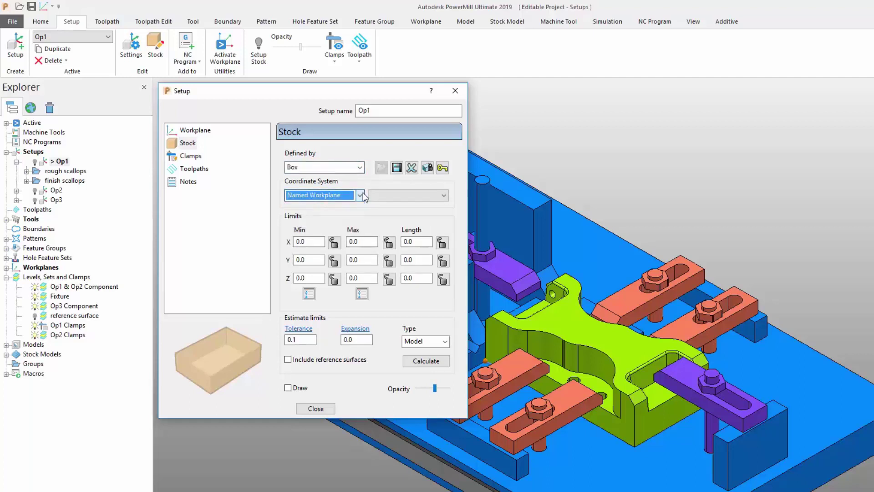
{"action": "left_click", "coordinate": [424, 196]}
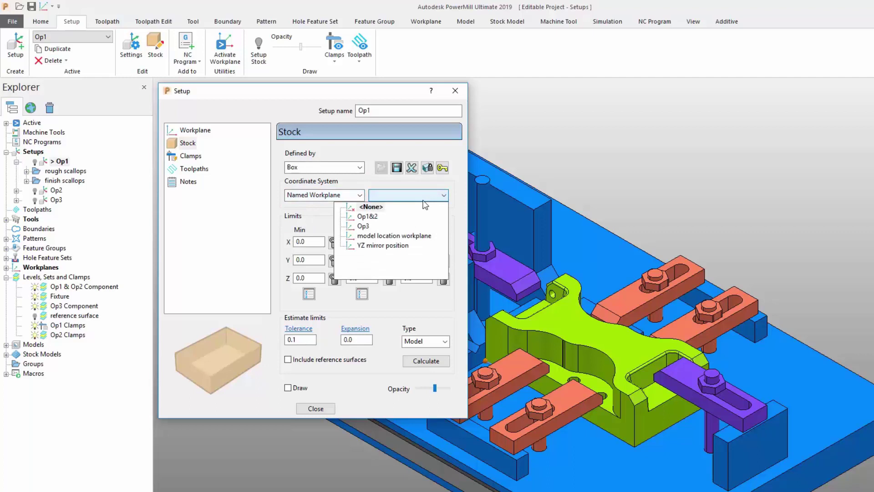
{"action": "left_click", "coordinate": [424, 198]}
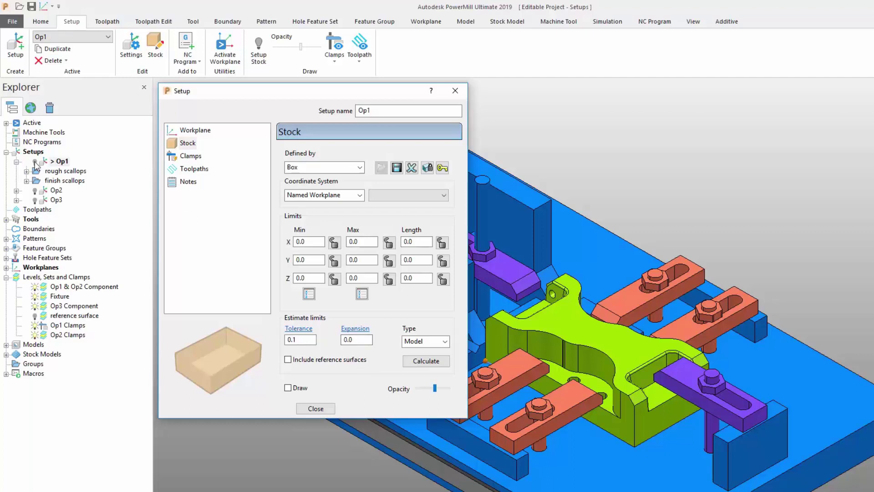
- Display Op1's stock as a translucent block over the part
{"action": "left_click", "coordinate": [36, 163]}
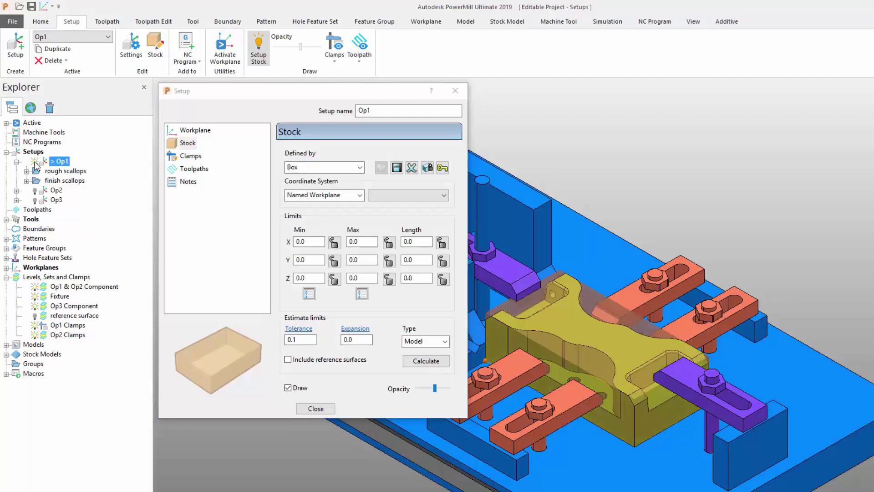
{"action": "left_click", "coordinate": [35, 163]}
{"action": "left_click", "coordinate": [36, 163]}
- Keep Op1 Clamps in use and change the clamp clearance from 3.0 to 7.0
{"action": "left_click", "coordinate": [190, 158]}
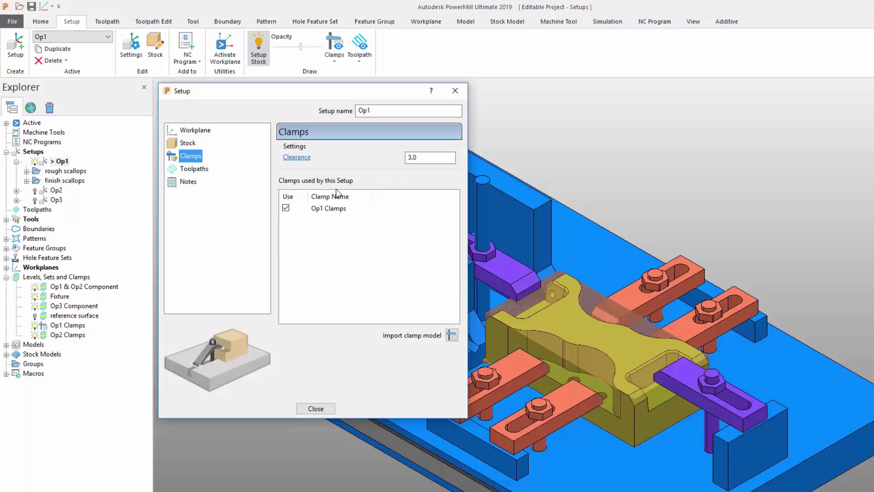
{"action": "left_click", "coordinate": [285, 209]}
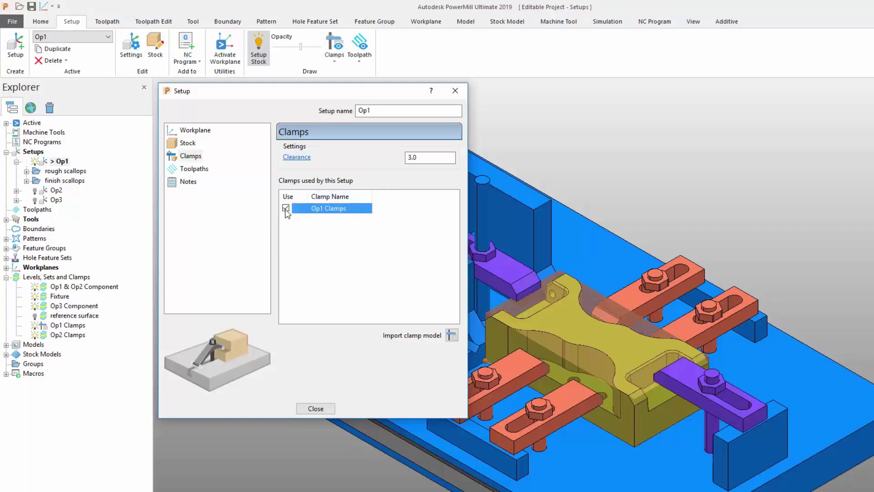
{"action": "left_click", "coordinate": [286, 208]}
{"action": "left_click", "coordinate": [286, 208]}
{"action": "left_click", "coordinate": [435, 157]}
{"action": "left_click_drag", "start_coordinate": [432, 157], "coordinate": [402, 157]}
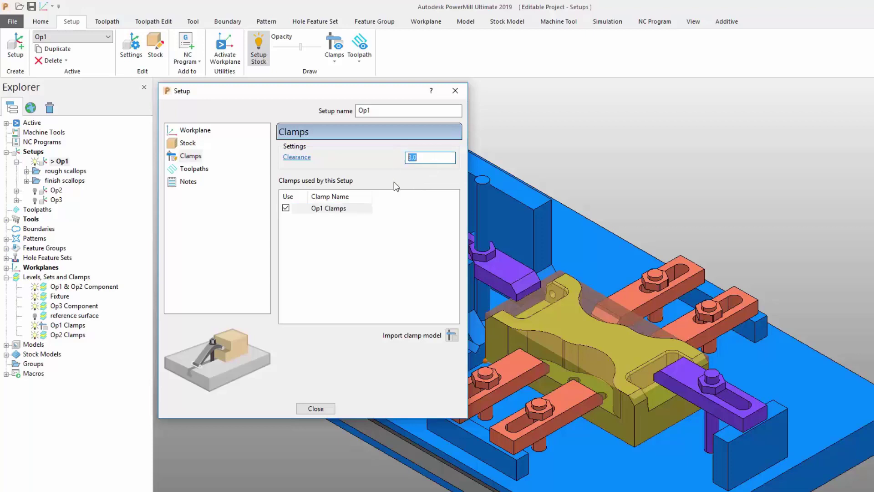
{"action": "type", "text": "7"}
{"action": "left_click", "coordinate": [344, 211]}
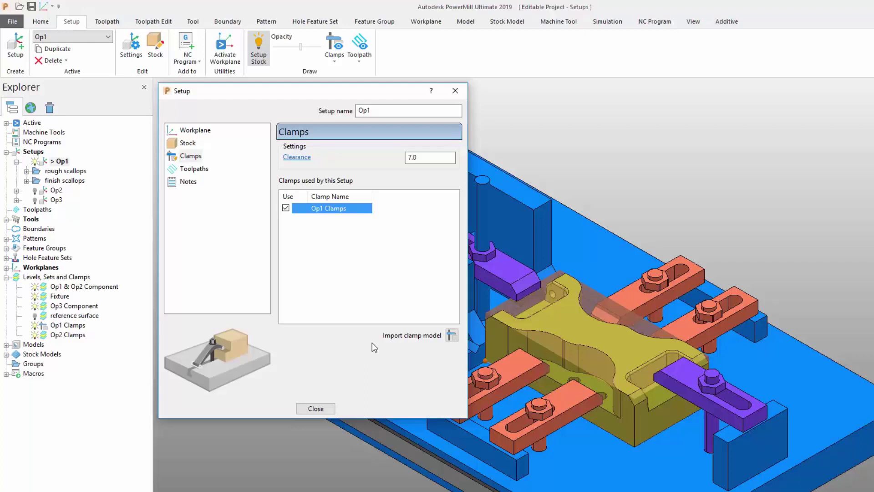
- Import Op3 Clamps.dgk from the Desktop as a clamp, leaving it unused in Op1
{"action": "left_click", "coordinate": [452, 337]}
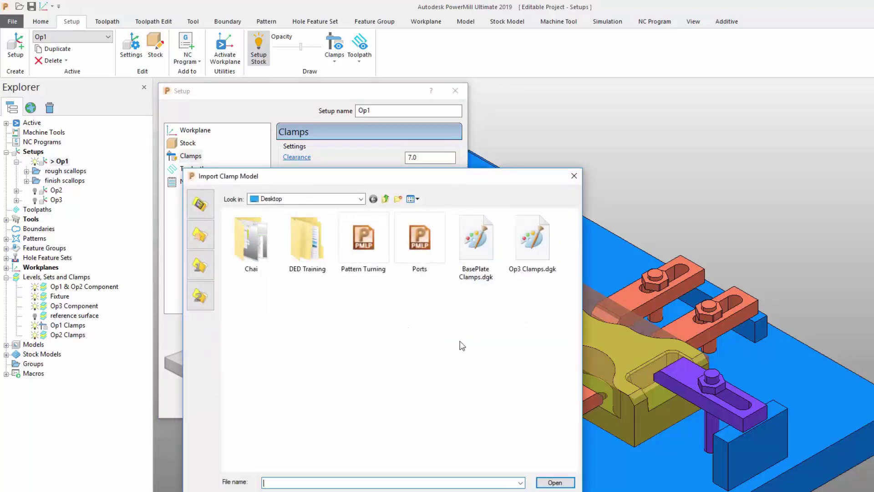
{"action": "left_click", "coordinate": [529, 258]}
{"action": "left_click", "coordinate": [555, 482]}
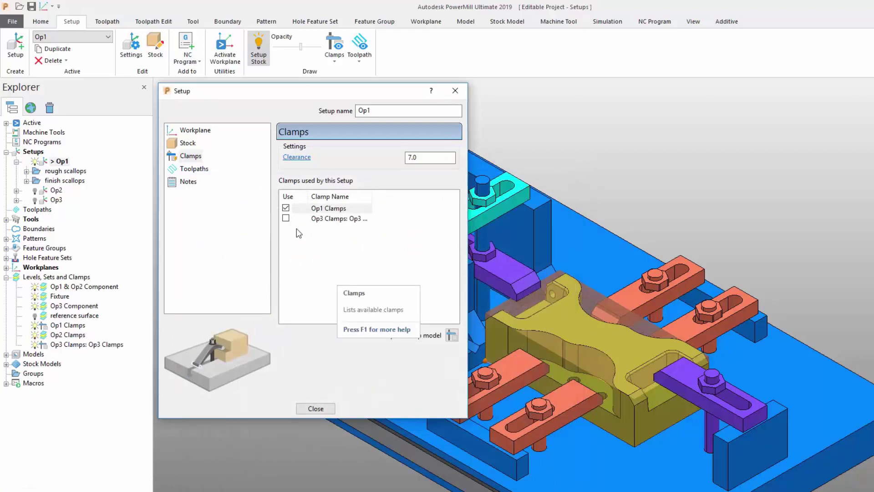
{"action": "left_click", "coordinate": [286, 218]}
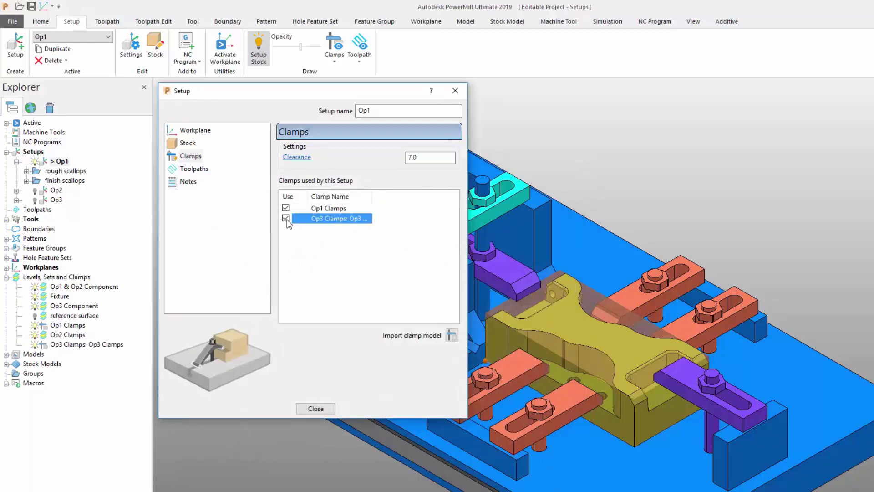
{"action": "left_click", "coordinate": [286, 218]}
{"action": "scroll", "coordinate": [774, 314], "scroll_direction": "down", "scroll_amount": 2}
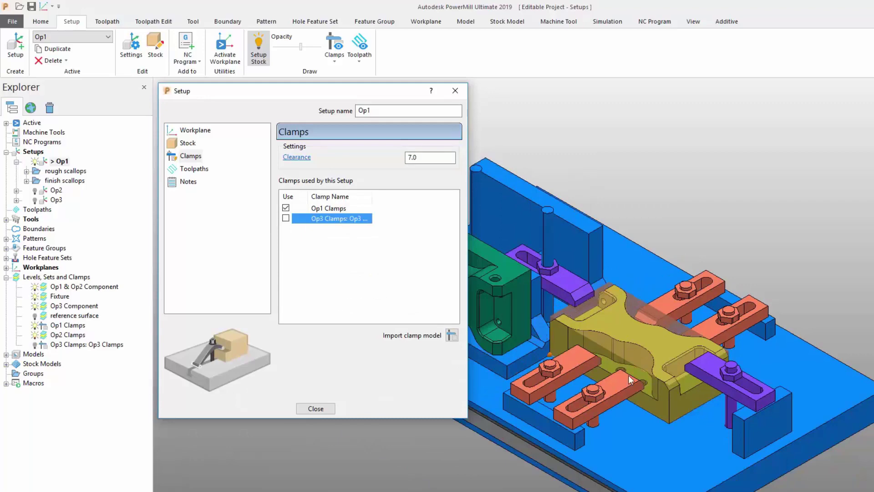
{"action": "middle_click_drag", "start_coordinate": [630, 368], "coordinate": [769, 367], "text": "shift"}
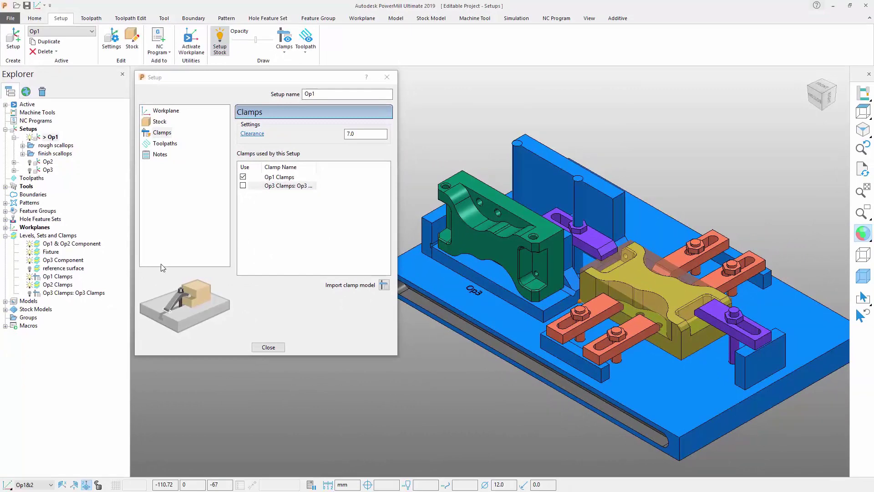
- Convert the Op2 Clamps level into a clamp listed in Op1's clamps
{"action": "right_click", "coordinate": [46, 288]}
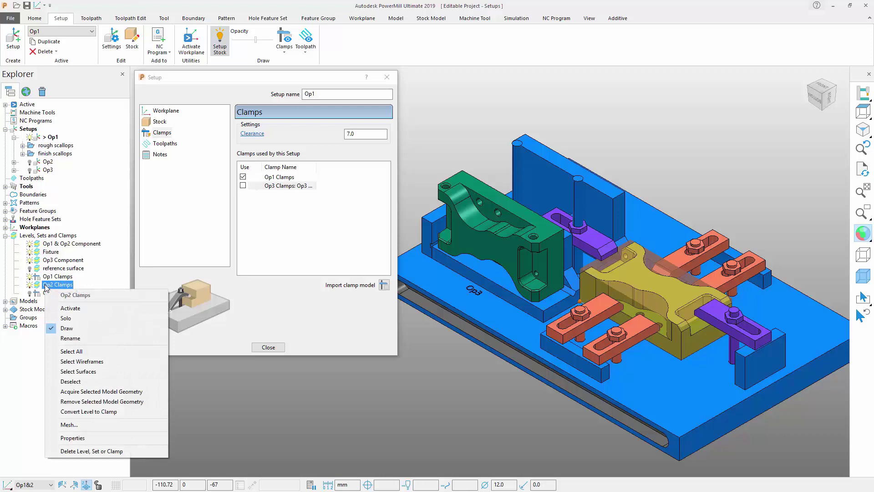
{"action": "left_click", "coordinate": [87, 412]}
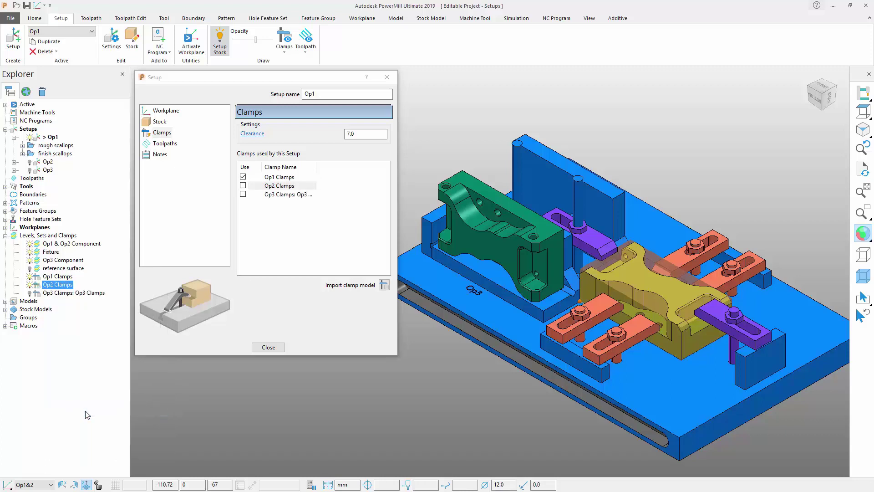
{"action": "left_click", "coordinate": [299, 259]}
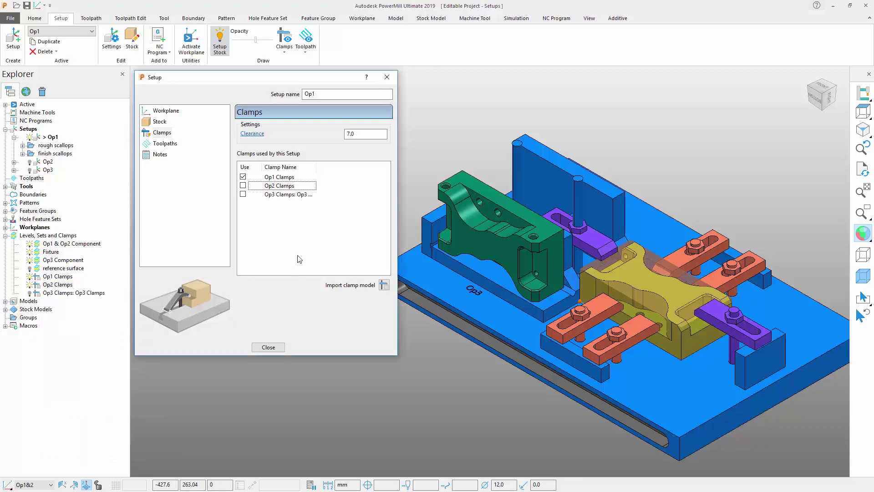
- Import BasePlate Clamps.dgk as a clamp model via File > Import > Clamp
{"action": "left_click", "coordinate": [10, 18]}
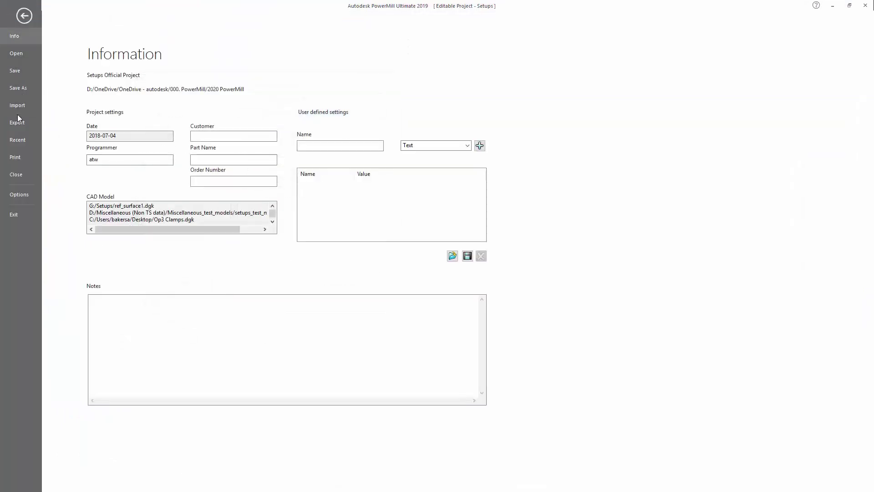
{"action": "left_click", "coordinate": [18, 105]}
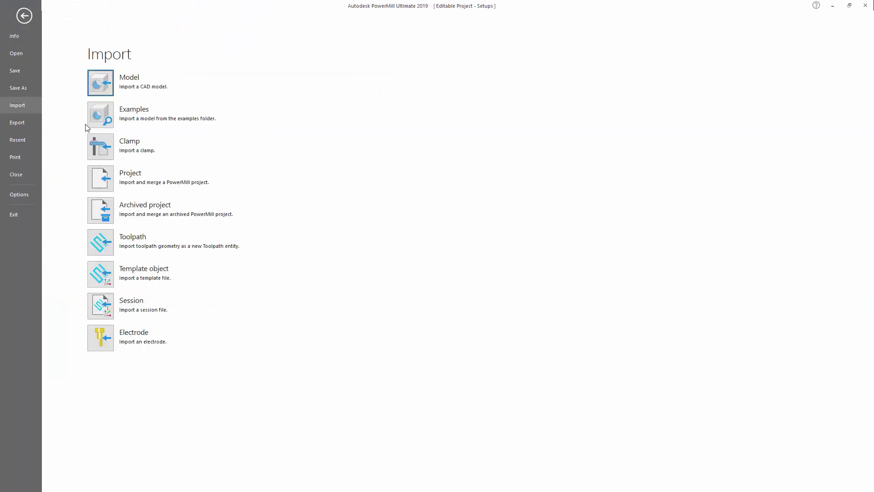
{"action": "left_click", "coordinate": [107, 142]}
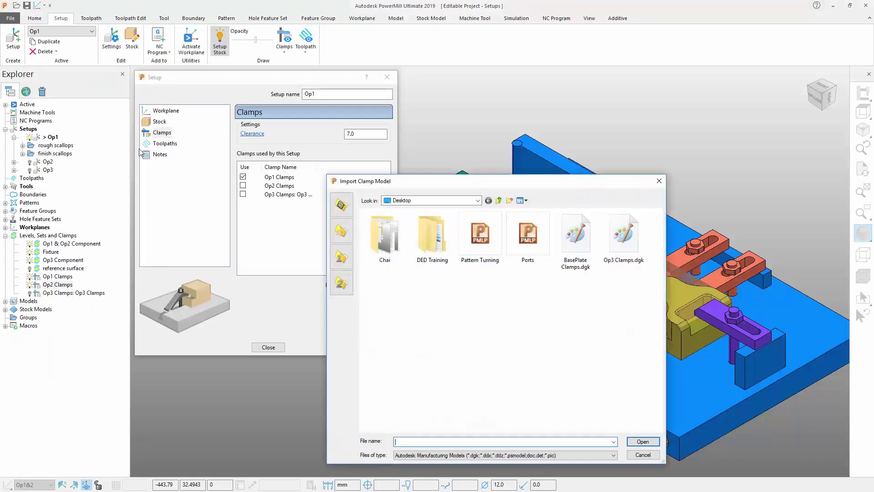
{"action": "left_click", "coordinate": [575, 242]}
{"action": "left_click", "coordinate": [643, 441]}
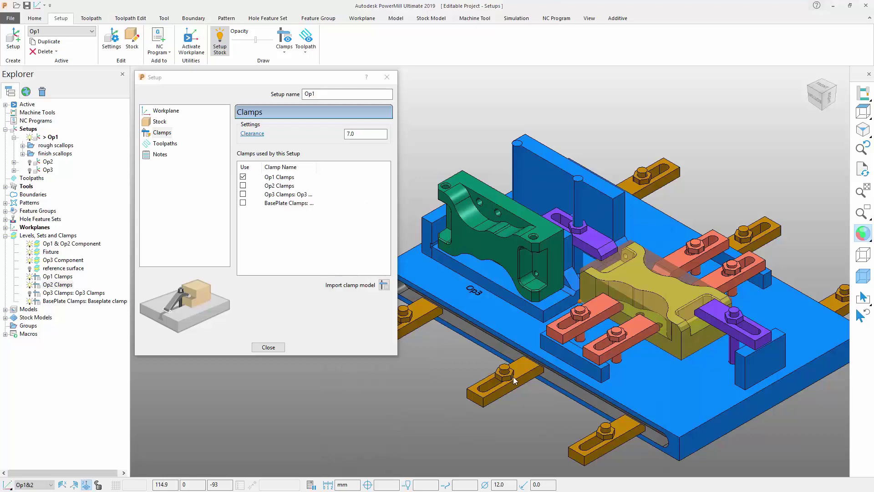
{"action": "left_click", "coordinate": [270, 236]}
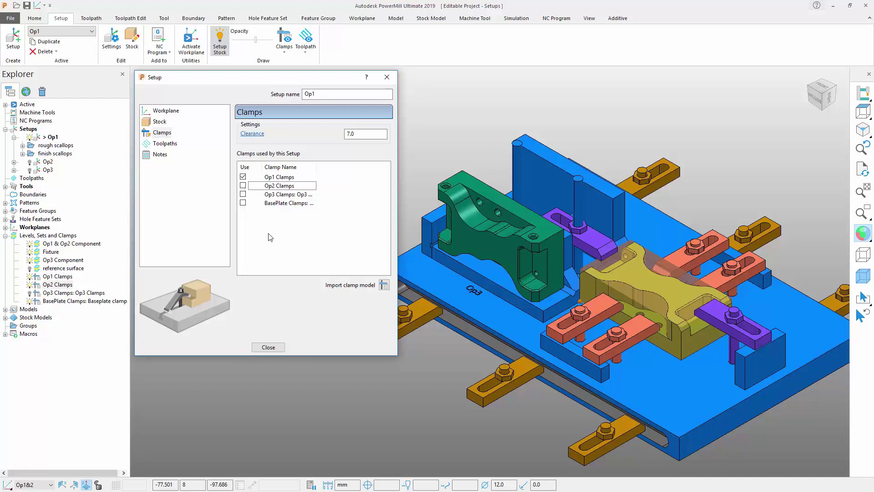
- Set the third Op1 toolpath's number of runs to 2
{"action": "left_click", "coordinate": [165, 143]}
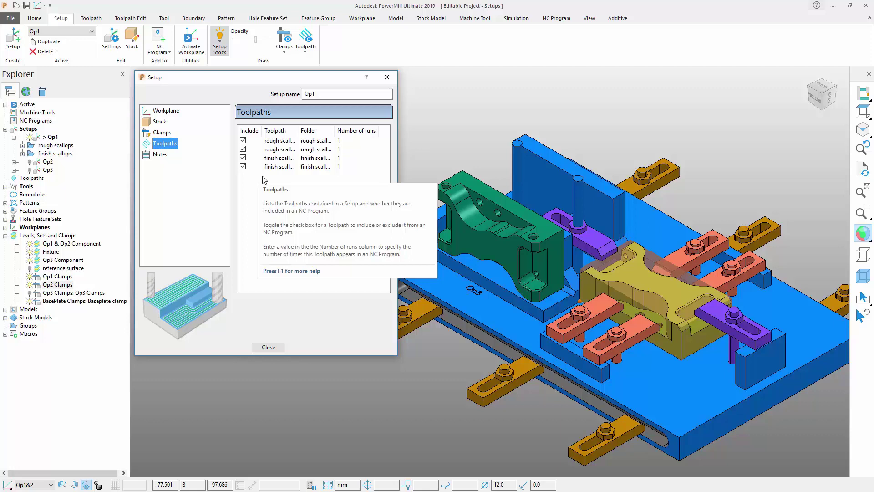
{"action": "double_click", "coordinate": [345, 157]}
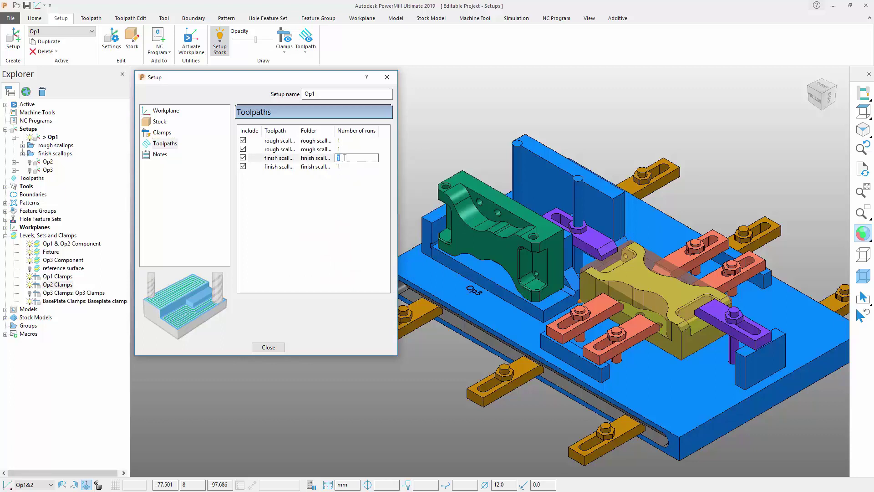
{"action": "type", "text": "2"}
{"action": "key", "text": "Return"}
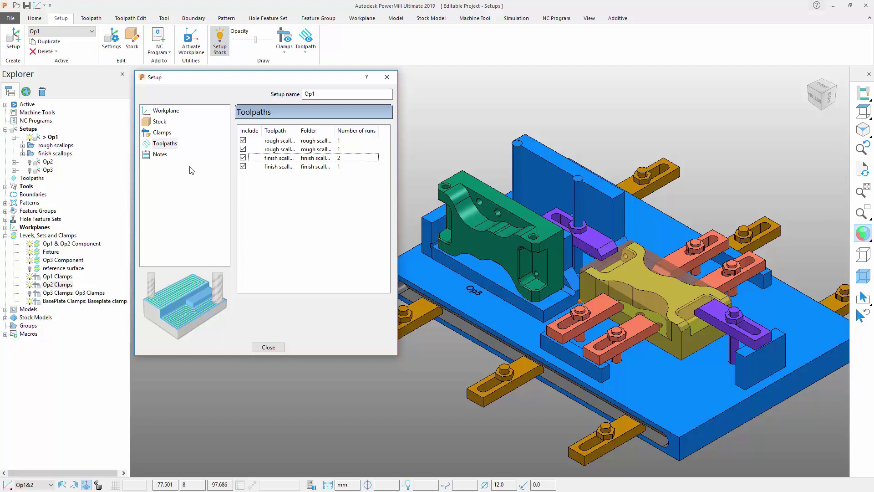
- Read Op1's note about moving clamps from OP 1 to 2, then close the dialog
{"action": "left_click", "coordinate": [158, 155]}
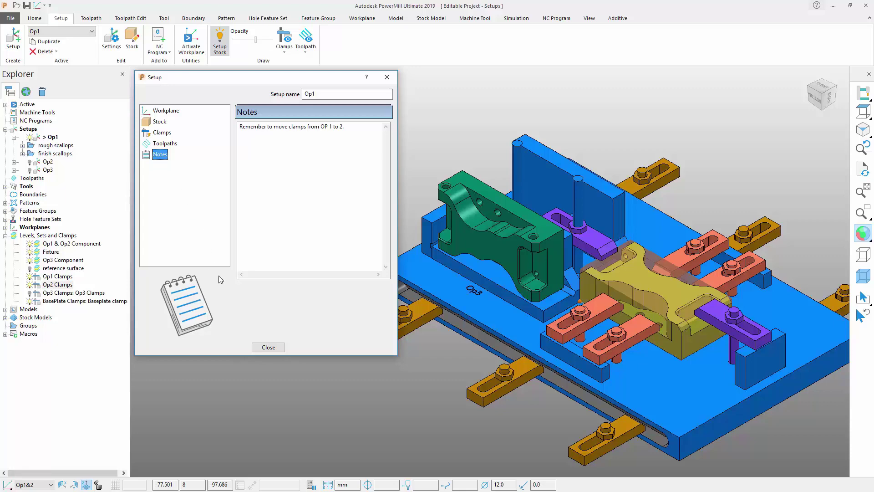
{"action": "left_click", "coordinate": [263, 346]}
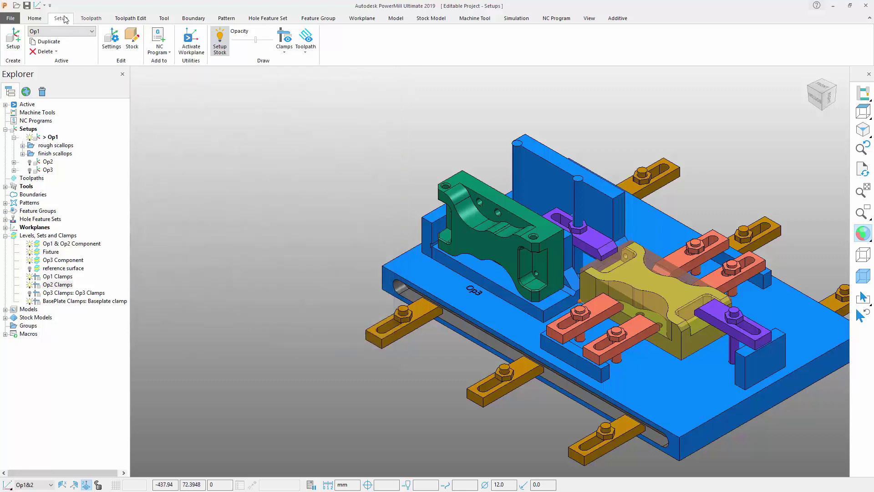
- Create a 2D Curve Profile toolpath and tick Use Setup stock on its Block page
{"action": "left_click", "coordinate": [42, 19]}
{"action": "left_click", "coordinate": [223, 44]}
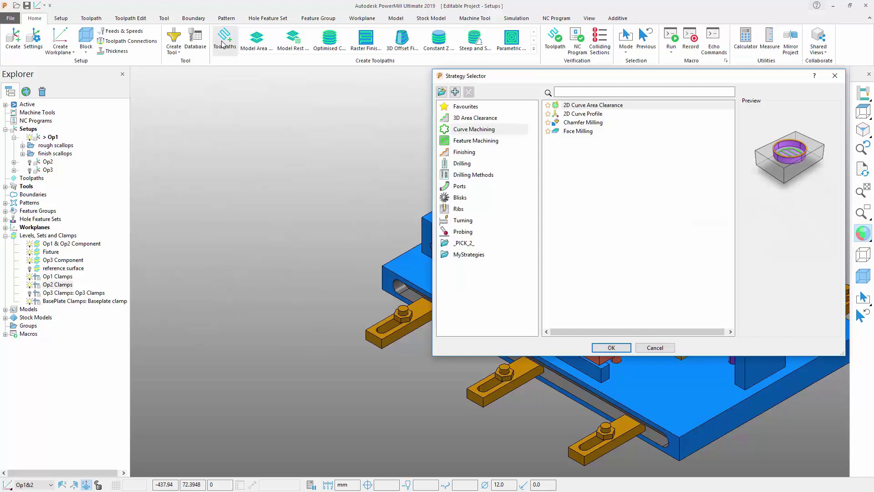
{"action": "left_click", "coordinate": [569, 116]}
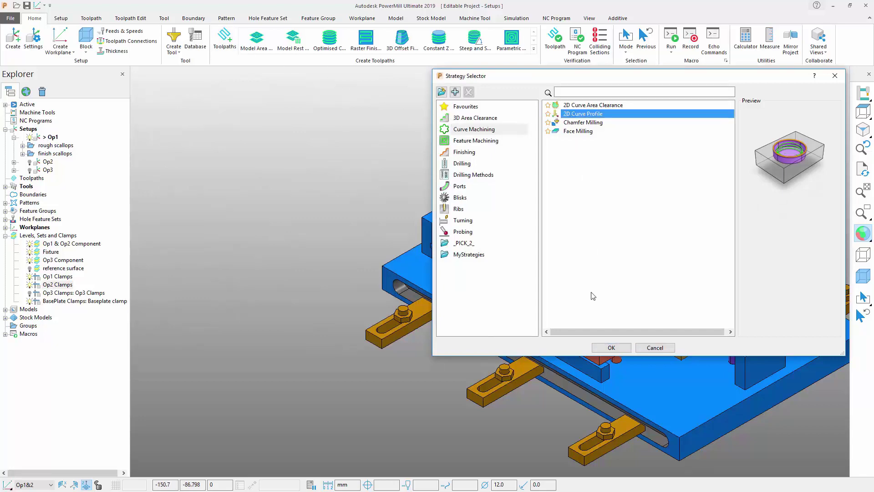
{"action": "left_click", "coordinate": [611, 349]}
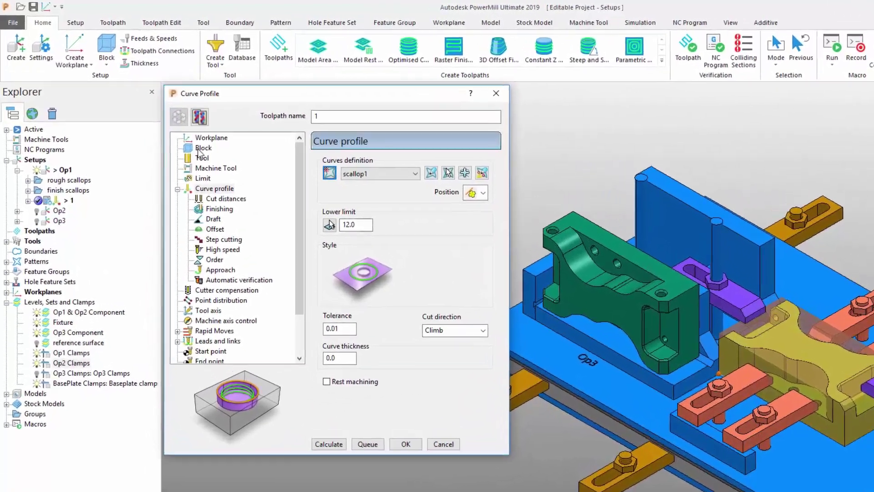
{"action": "left_click", "coordinate": [199, 149]}
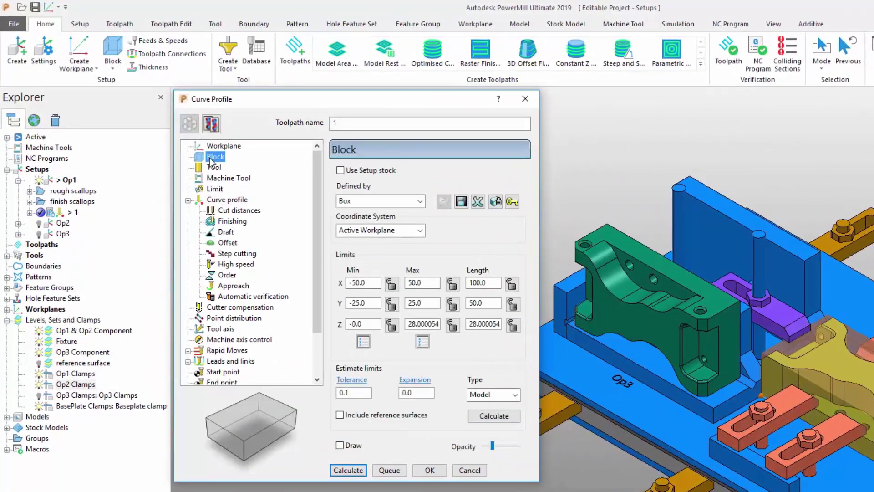
{"action": "left_click", "coordinate": [341, 171]}
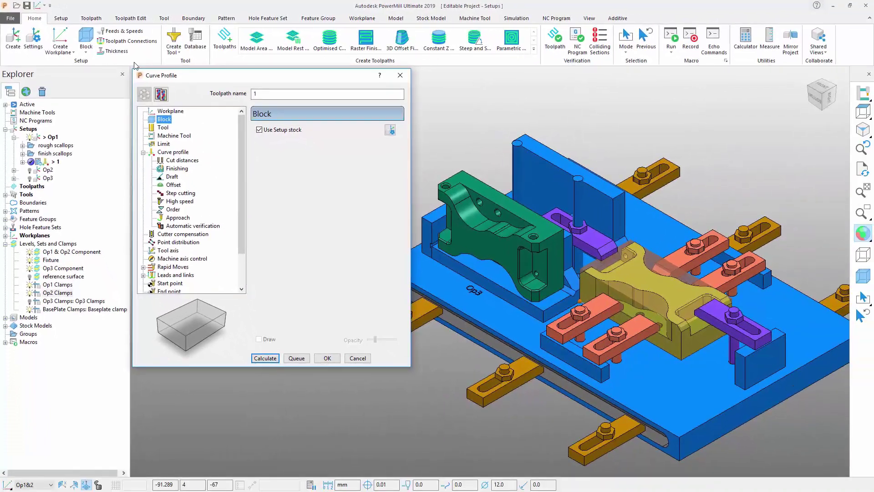
- Review the Curve Profile toolpath's component thicknesses, showing two Ignore sets and the clamp Collision set at 7
{"action": "left_click", "coordinate": [111, 52]}
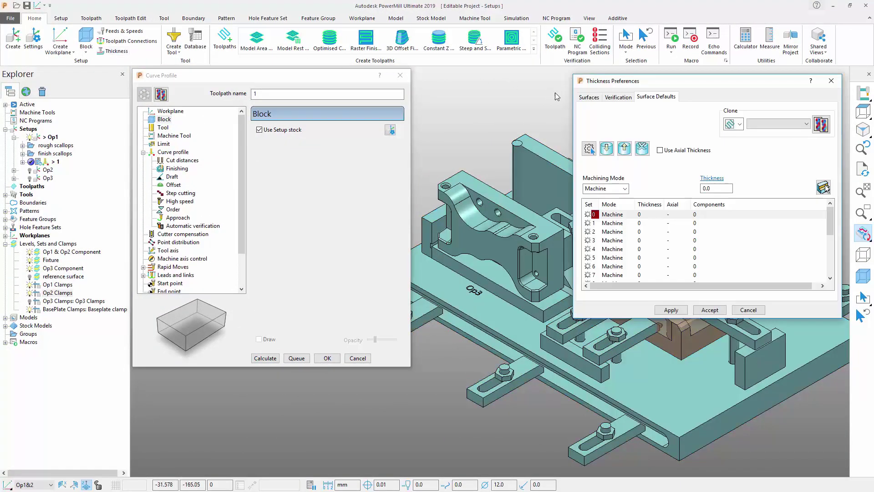
{"action": "left_click", "coordinate": [586, 97]}
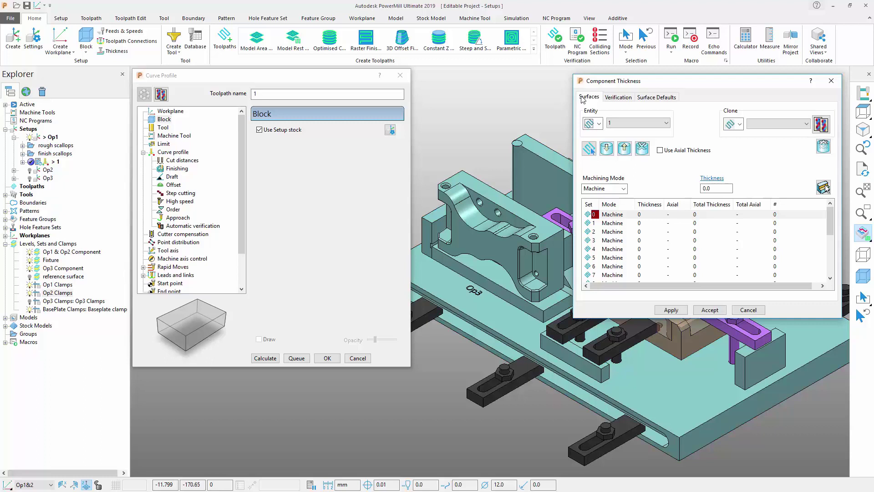
{"action": "left_click_drag", "start_coordinate": [830, 221], "coordinate": [830, 260]}
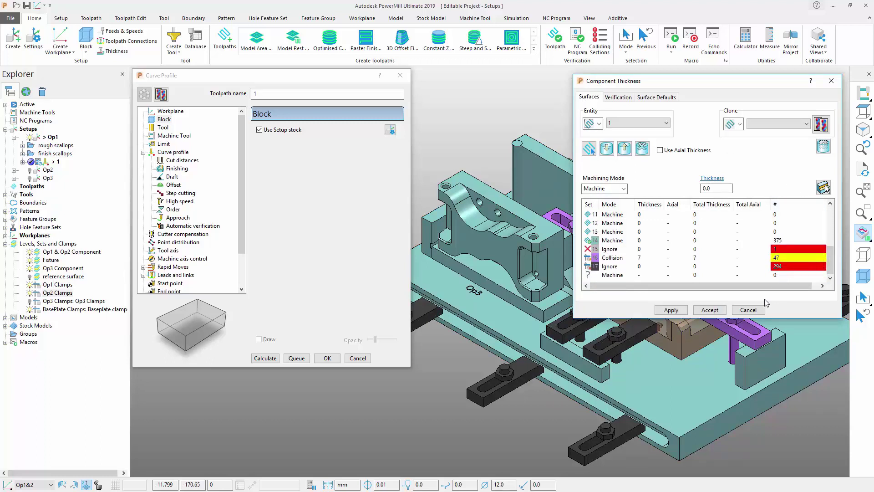